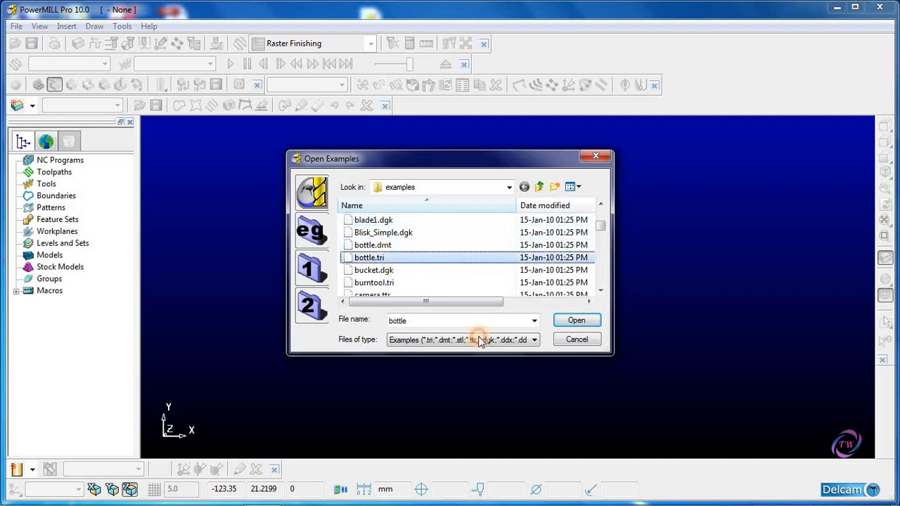
Open the example model bottle.tri and display it shaded without wireframe, viewed along the Z axis
left_click(586, 321)
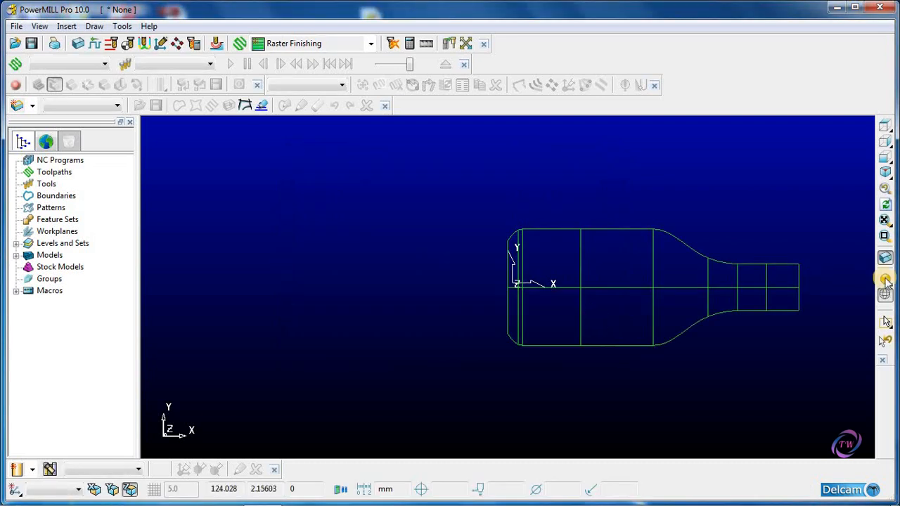
left_click(885, 280)
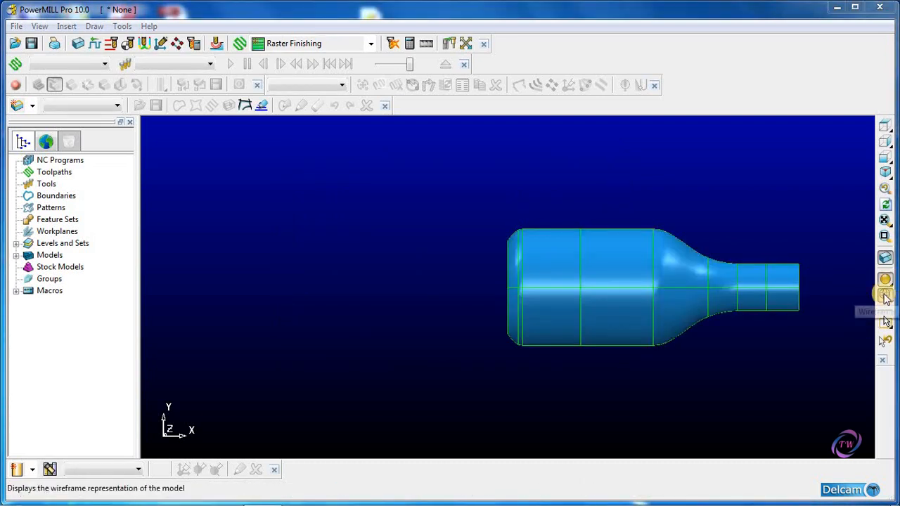
left_click(885, 298)
mouse_move(803, 291)
middle_mouse_down()
mouse_move(795, 339)
mouse_move(699, 246)
mouse_move(765, 305)
mouse_move(742, 345)
mouse_move(594, 384)
mouse_move(577, 372)
middle_mouse_up()
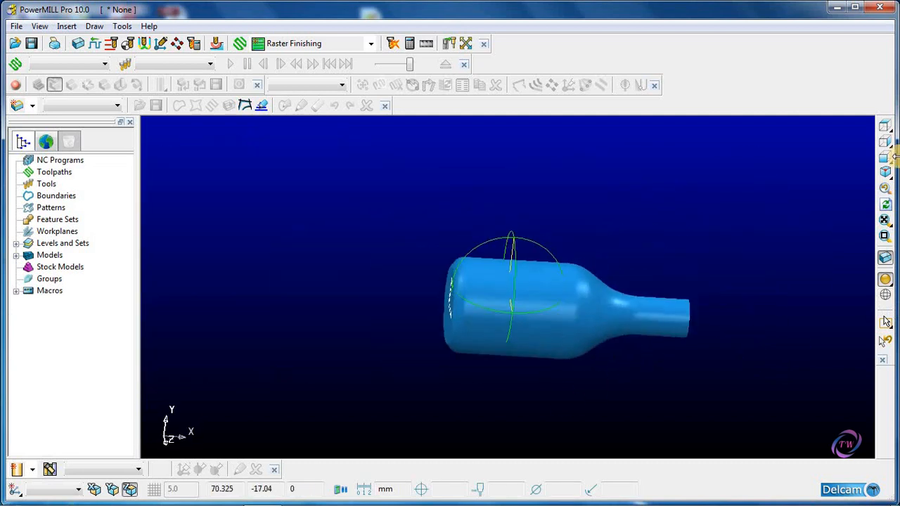
left_click(885, 126)
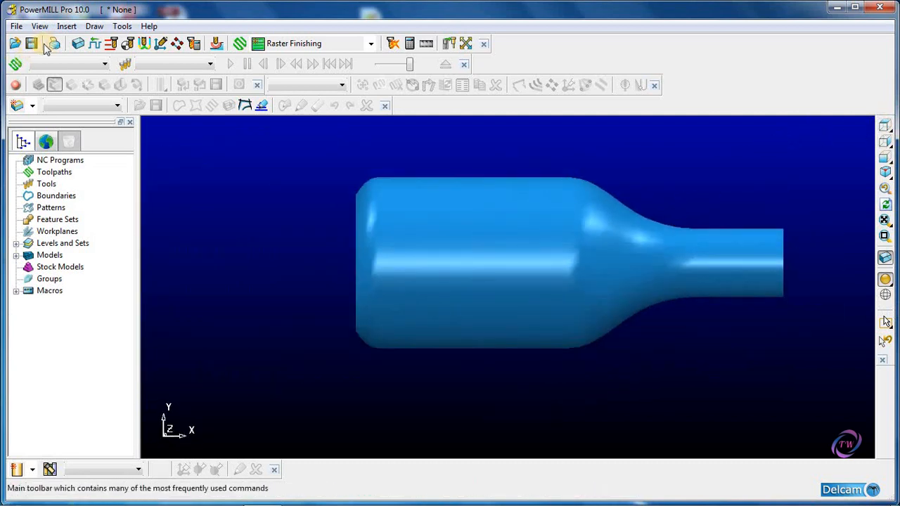
Define a box block around the bottle, calculated from the model limits with zero expansion, and accept it
left_click(78, 43)
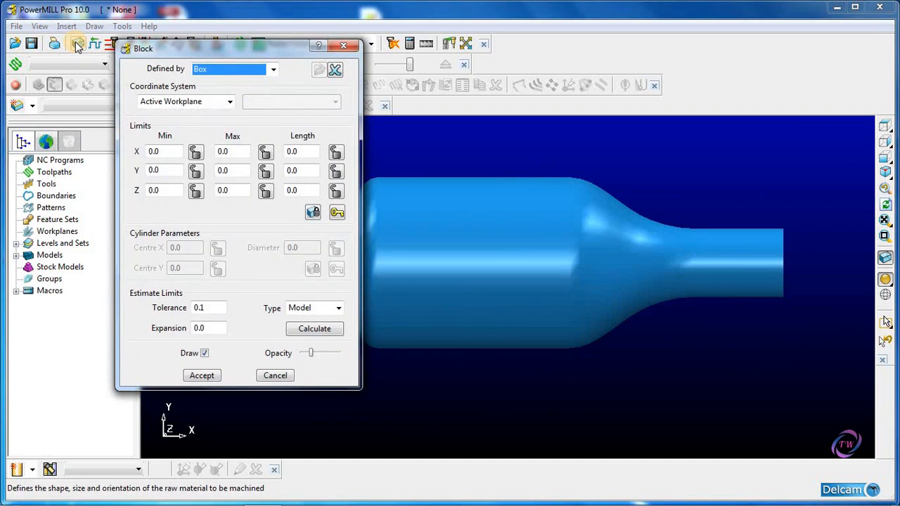
left_click_drag(239, 48, 149, 34)
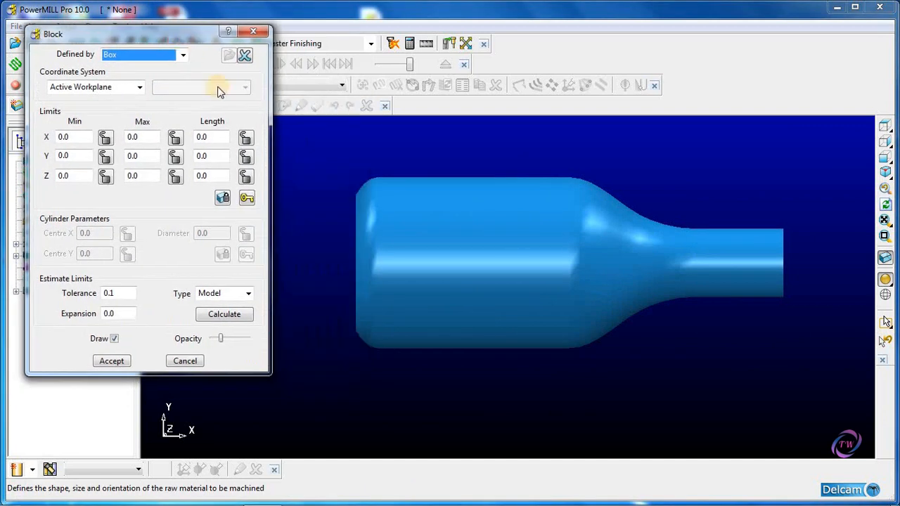
left_click(225, 314)
middle_click_drag(839, 305, 657, 340)
scroll(592, 347, "up", 2)
middle_click_drag(512, 309, 514, 274)
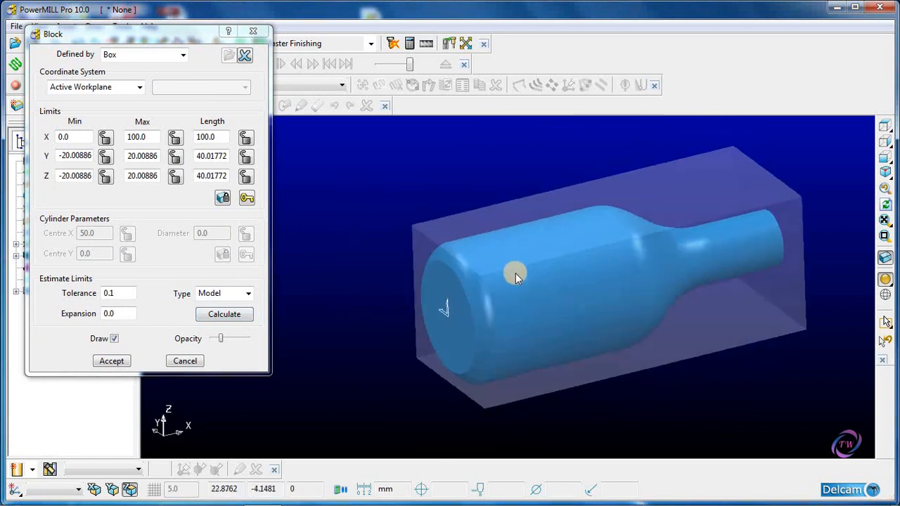
left_click(103, 362)
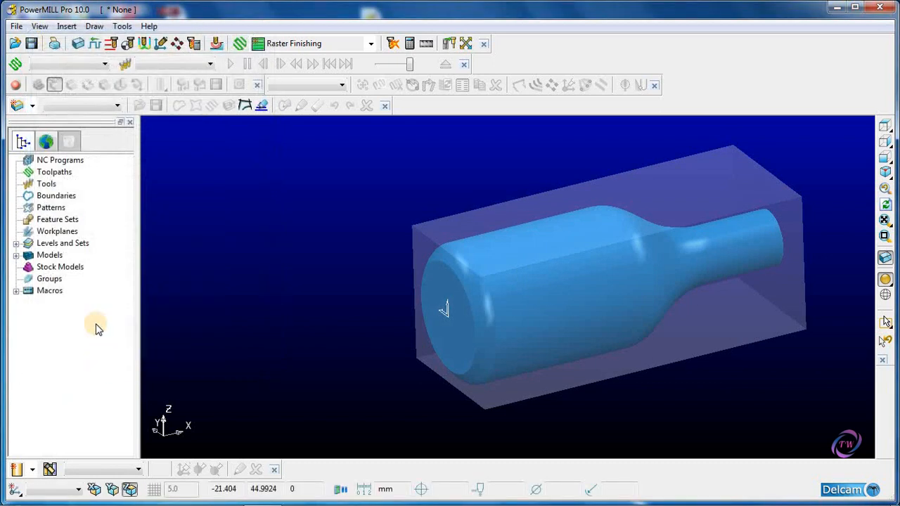
Create a workplane at a point, placed on the origin at the centre of the bottle's base
right_click(60, 234)
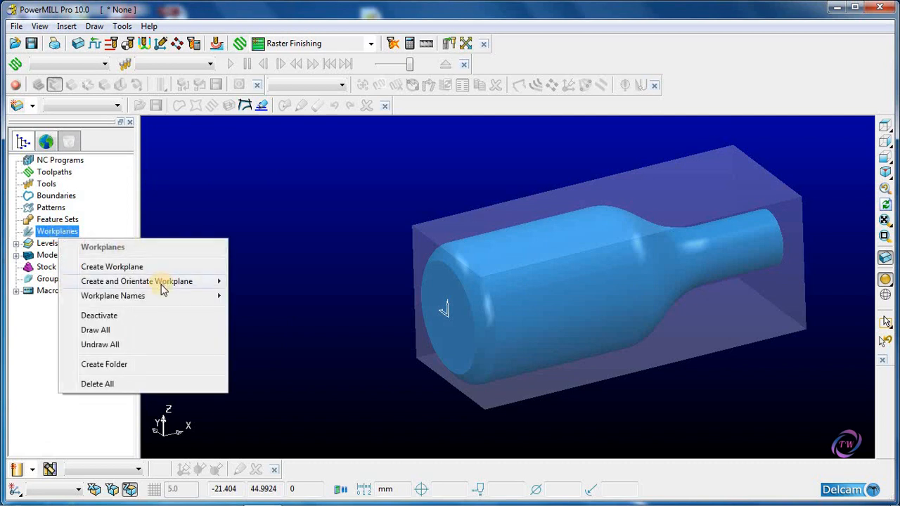
mouse_move(162, 287)
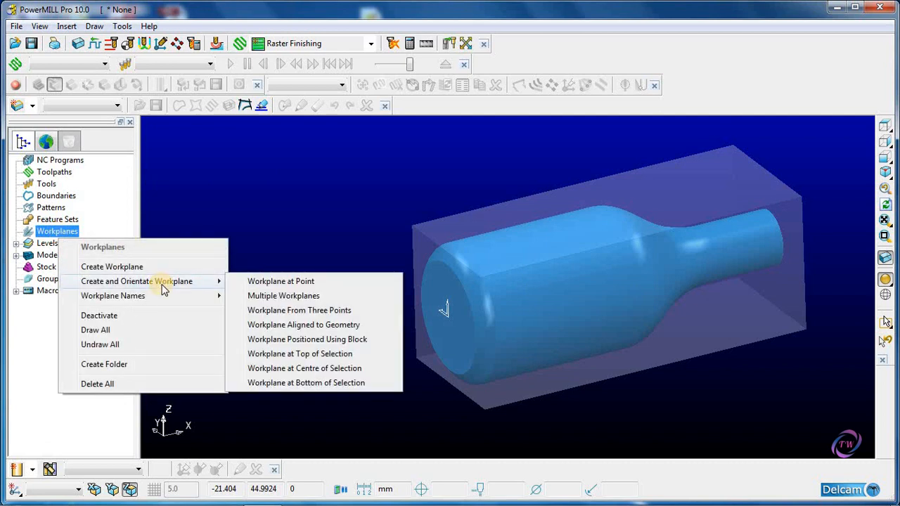
left_click(255, 282)
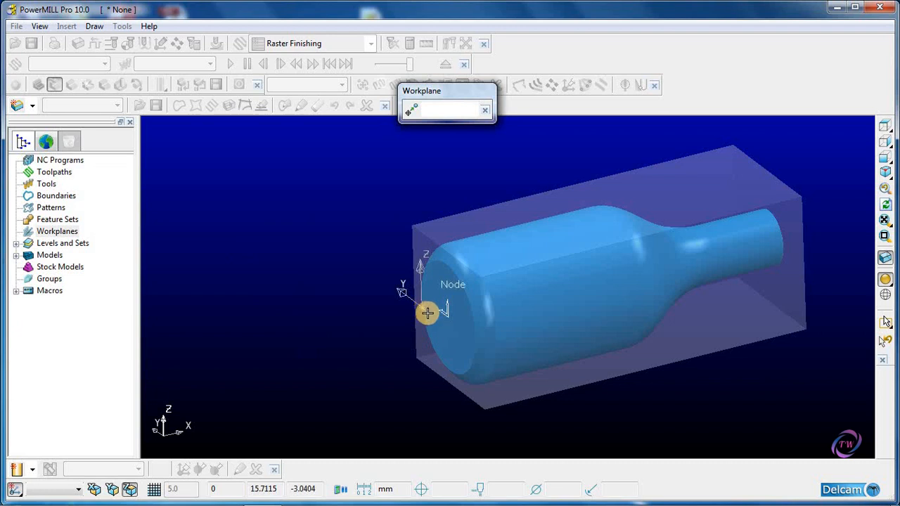
scroll(427, 313, "up", 5)
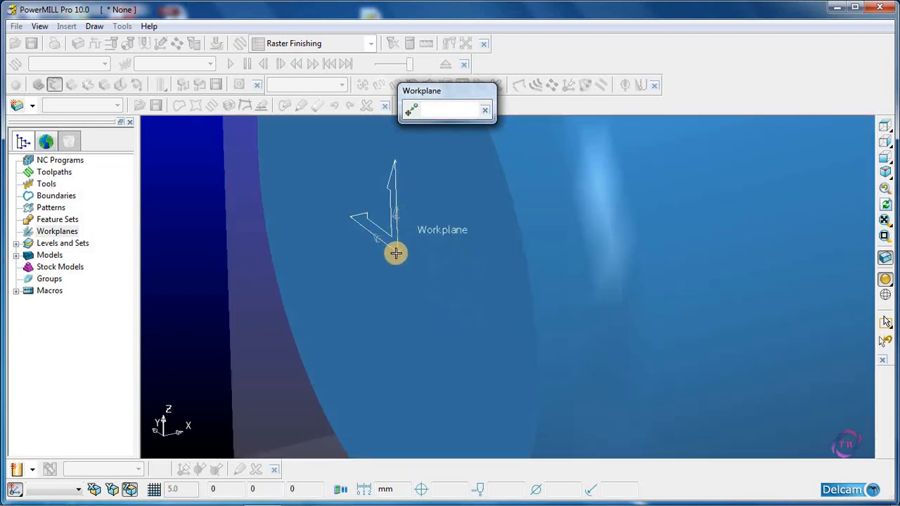
left_click(397, 252)
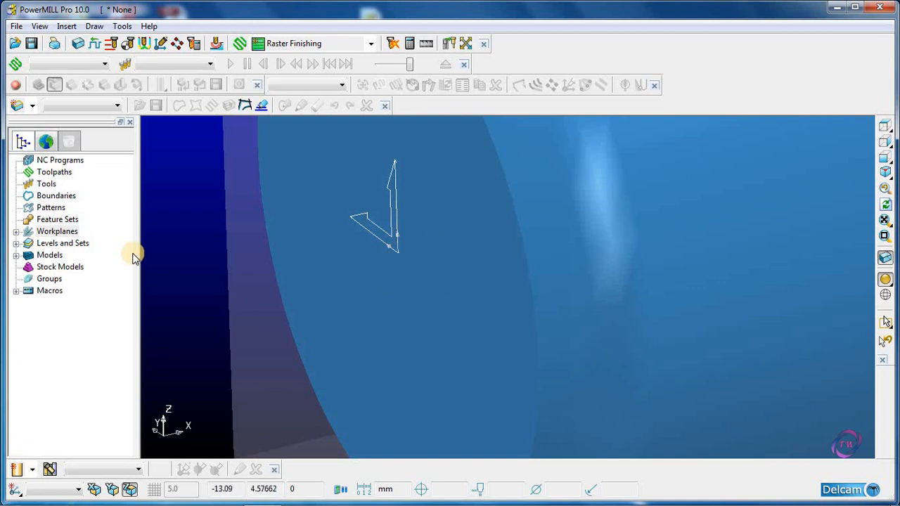
Edit workplane 1, rotate it 90 degrees about its Y axis, and accept the change
left_click(15, 232)
right_click(66, 244)
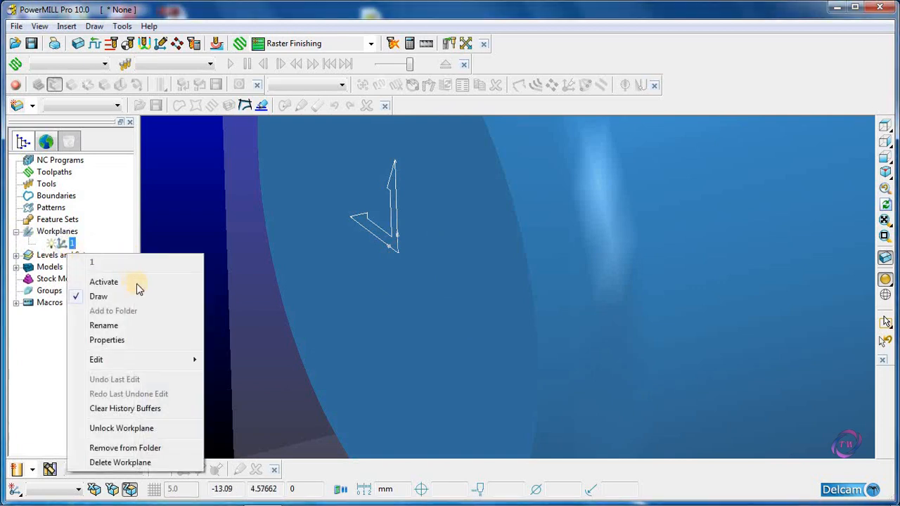
mouse_move(132, 361)
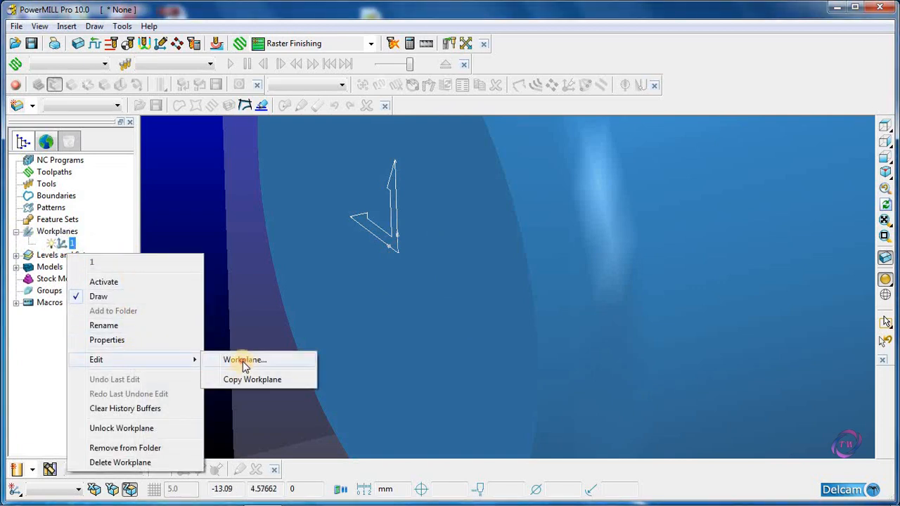
left_click(242, 362)
left_click(263, 213)
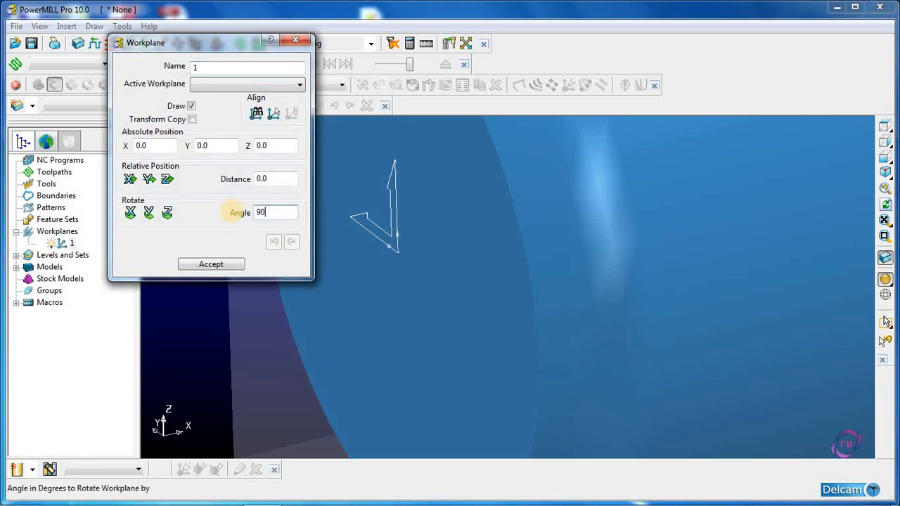
left_click(148, 212)
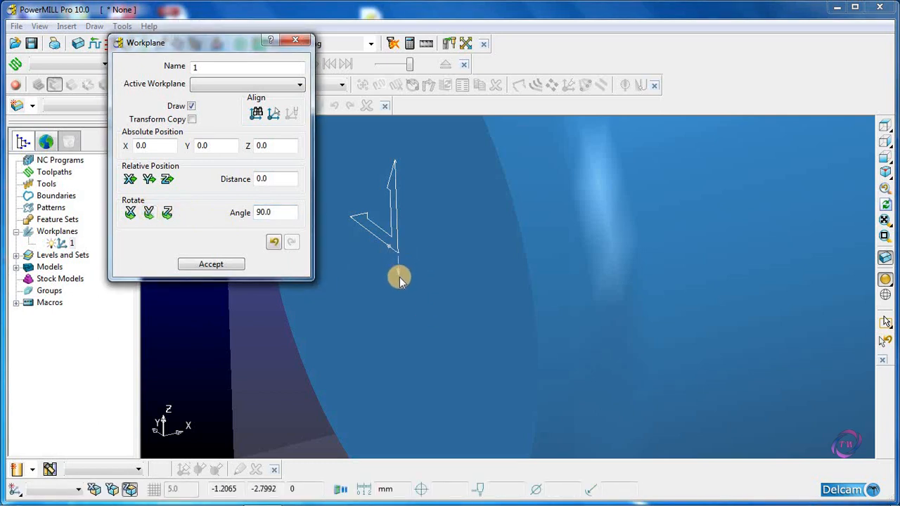
left_click(211, 264)
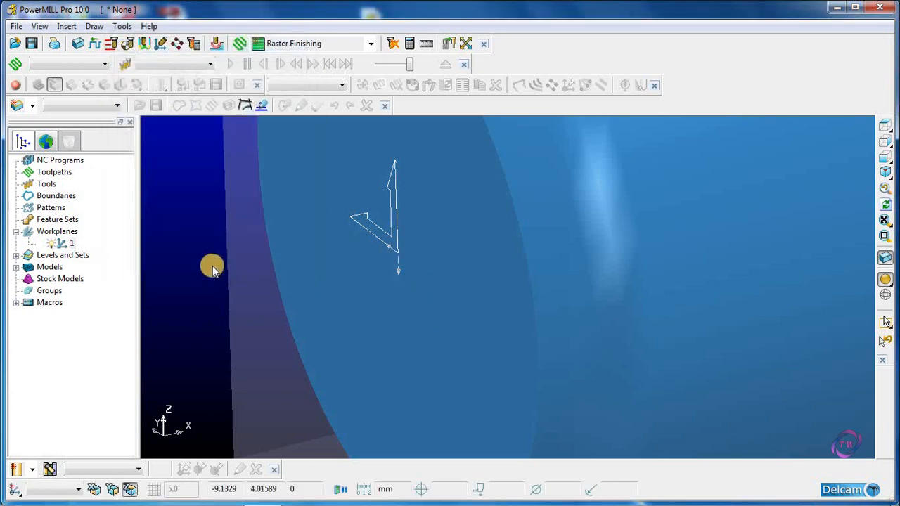
Redefine the block as a cylinder using named workplane 1, calculate its limits from the model, and accept it
scroll(385, 295, "down", 5)
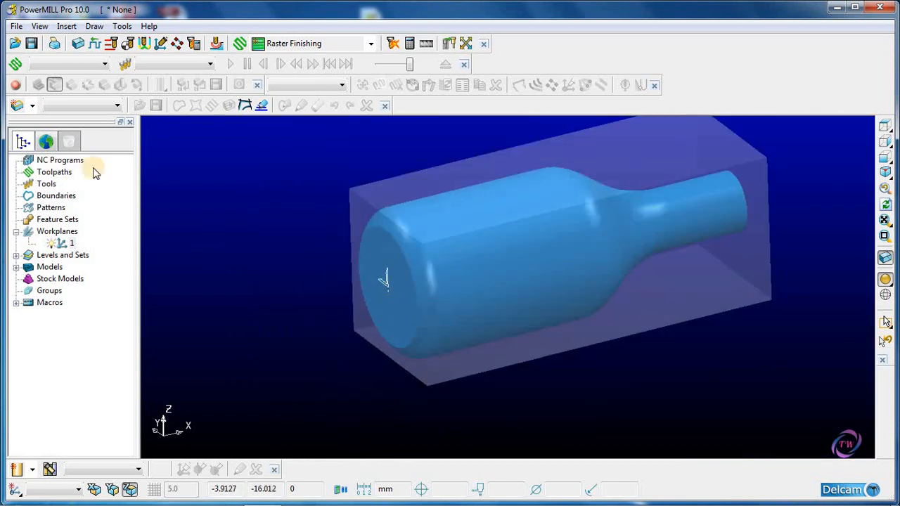
left_click(77, 43)
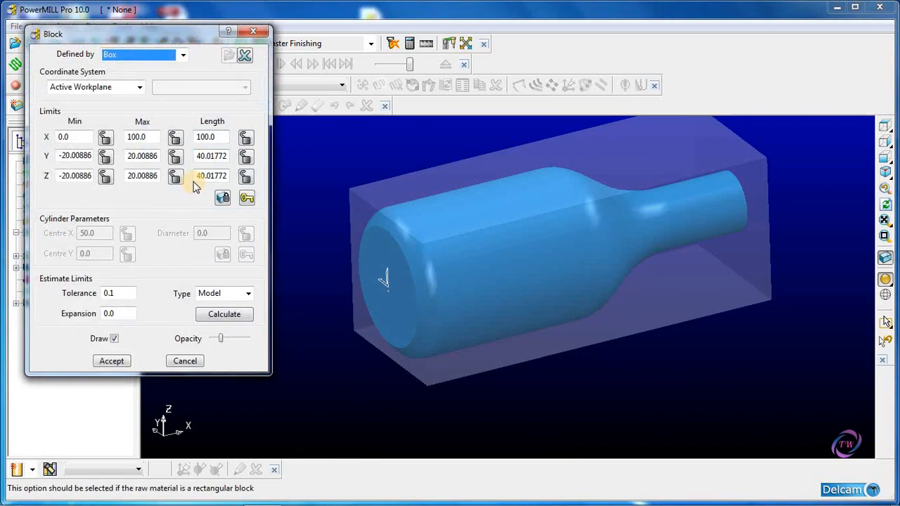
left_click(114, 85)
left_click(110, 125)
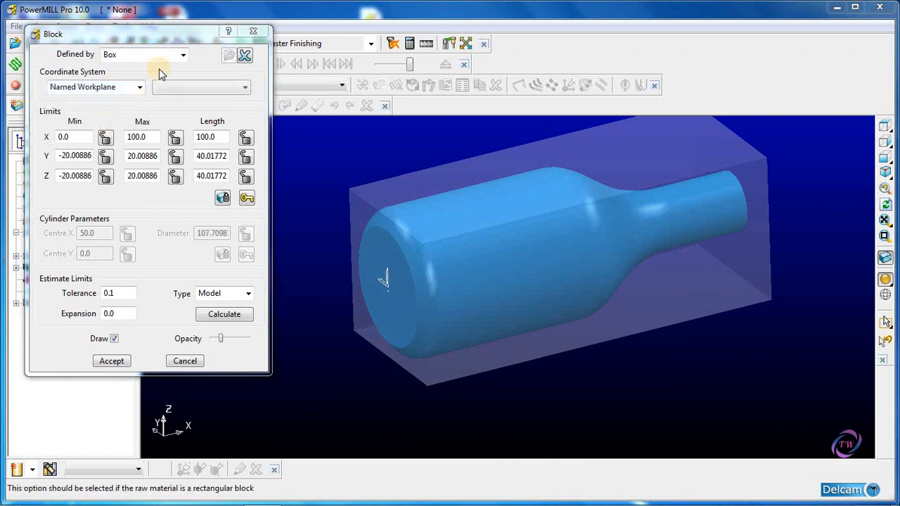
left_click(182, 54)
left_click(156, 116)
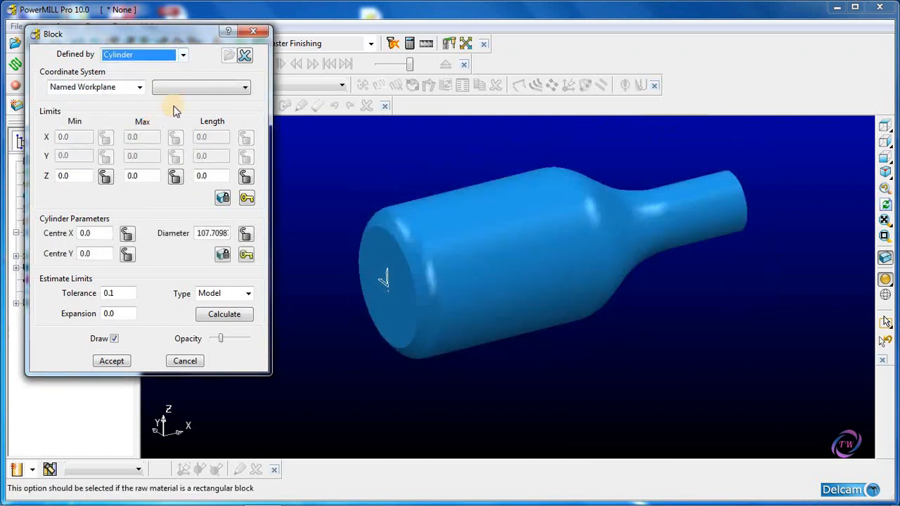
left_click(201, 87)
left_click(190, 109)
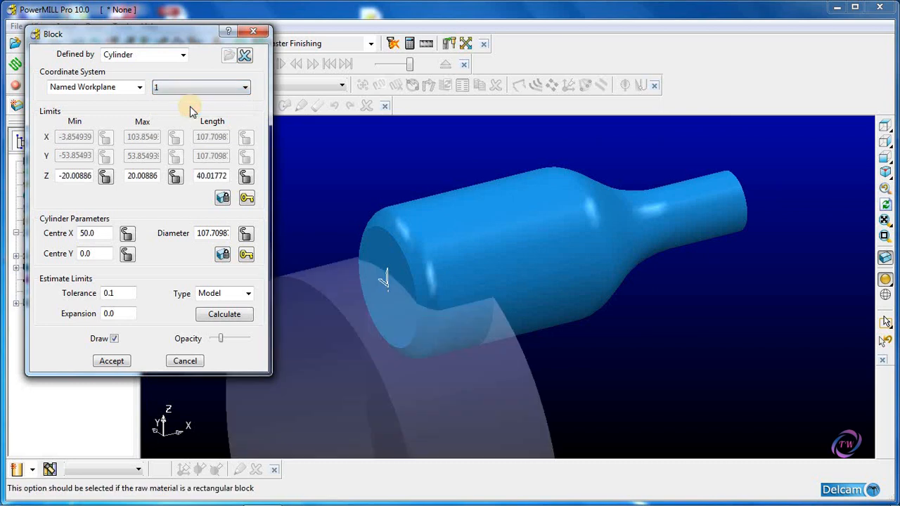
left_click(230, 316)
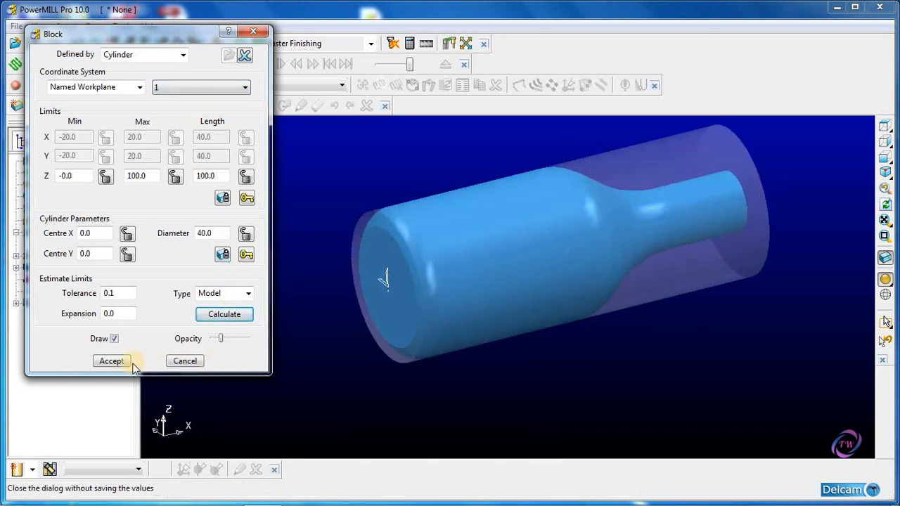
left_click(111, 360)
Start a new toolpath with the Rotary Finishing strategy
middle_click_drag(382, 257, 279, 282)
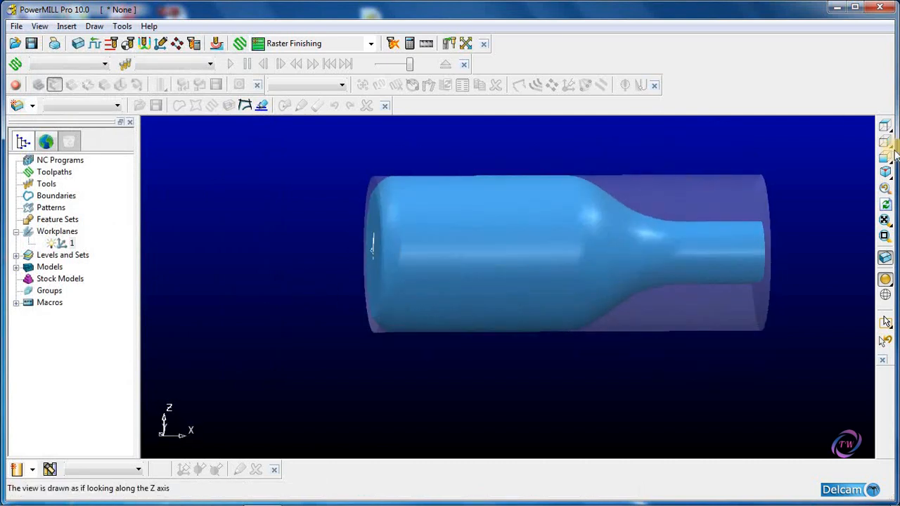
left_click(885, 125)
scroll(458, 232, "down", 5)
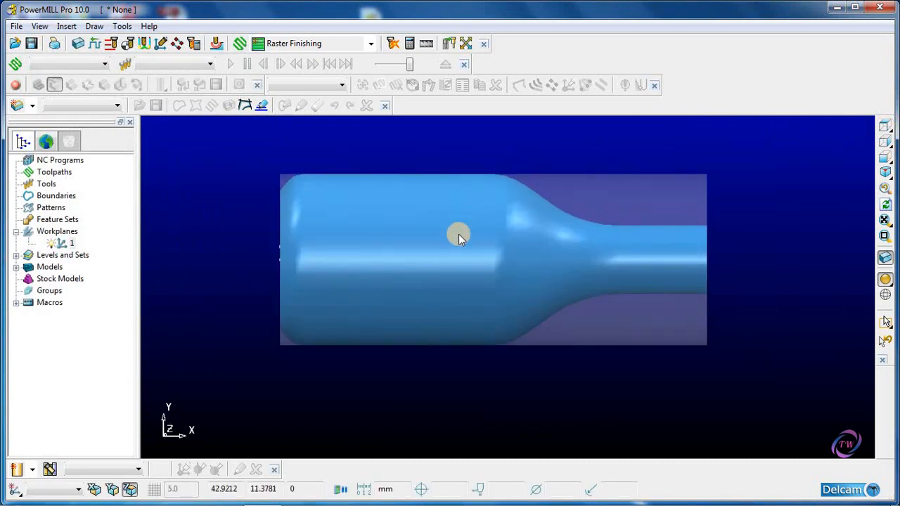
scroll(439, 202, "up", 5)
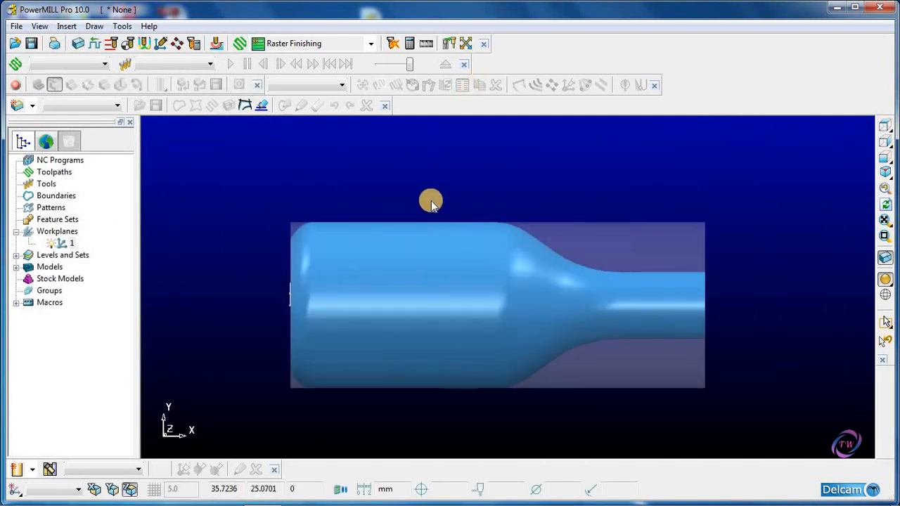
left_click(239, 45)
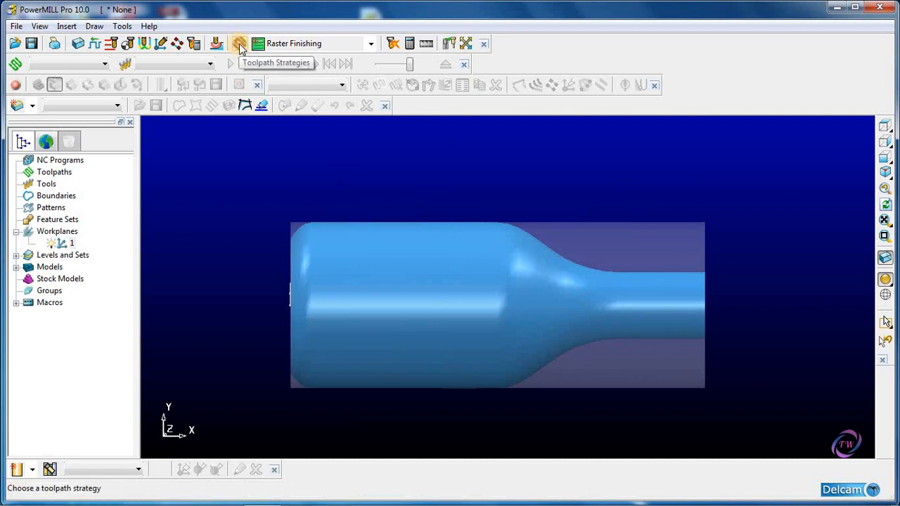
left_click(539, 165)
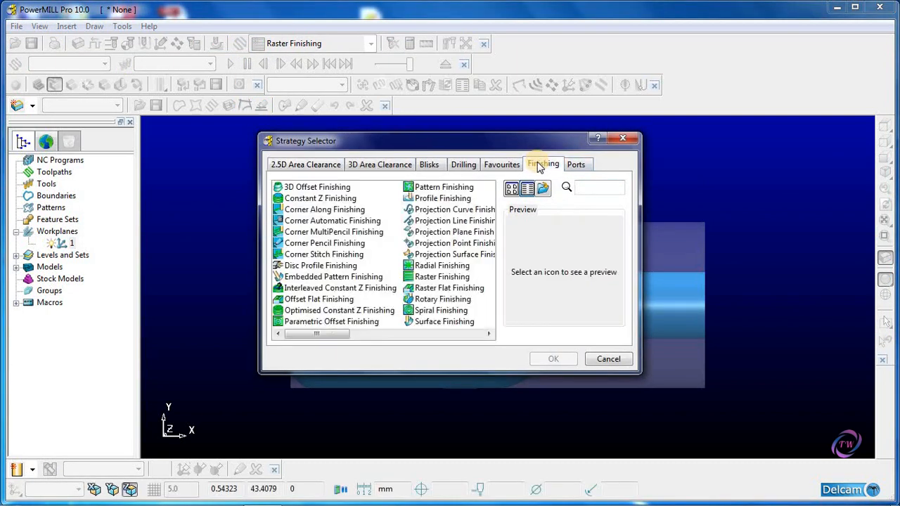
left_click(438, 301)
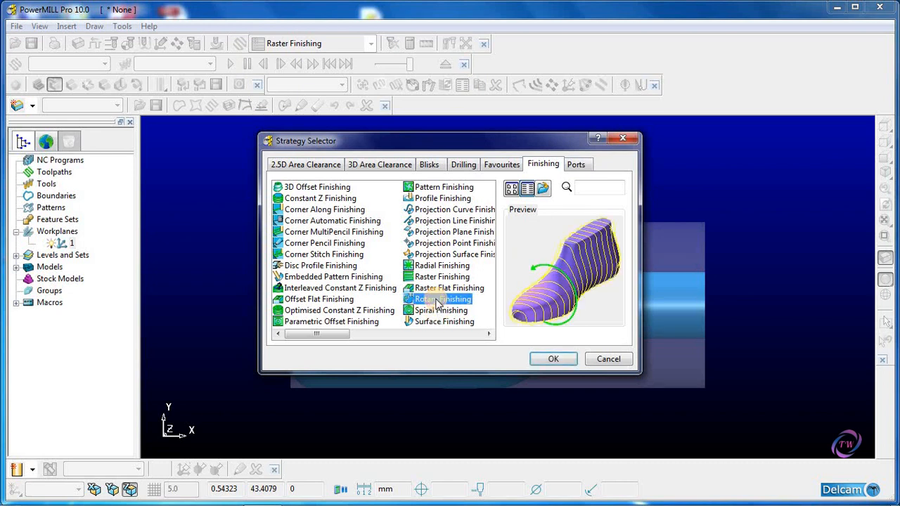
left_click(545, 358)
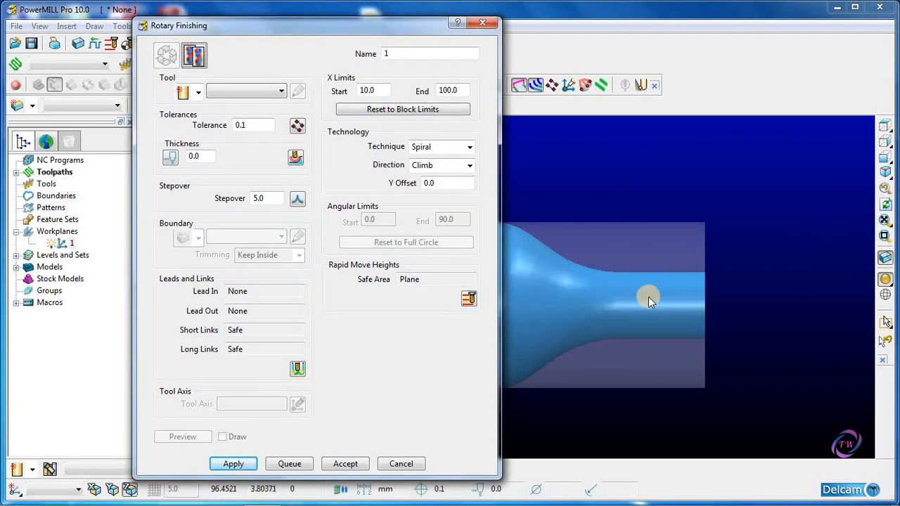
Create a ball nosed tool for the toolpath with a 10 mm diameter and name it "10 ball"
scroll(679, 283, "down", 3)
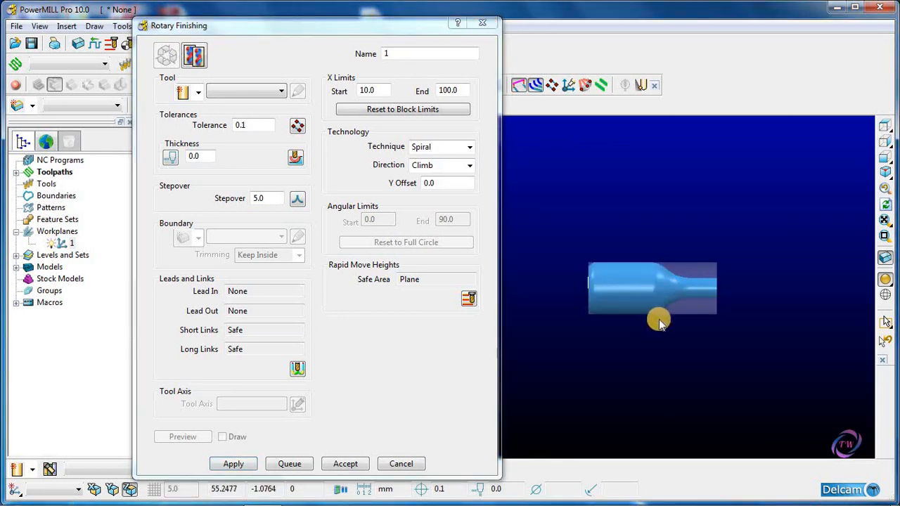
middle_click_drag(656, 316, 624, 213)
scroll(632, 207, "up", 3)
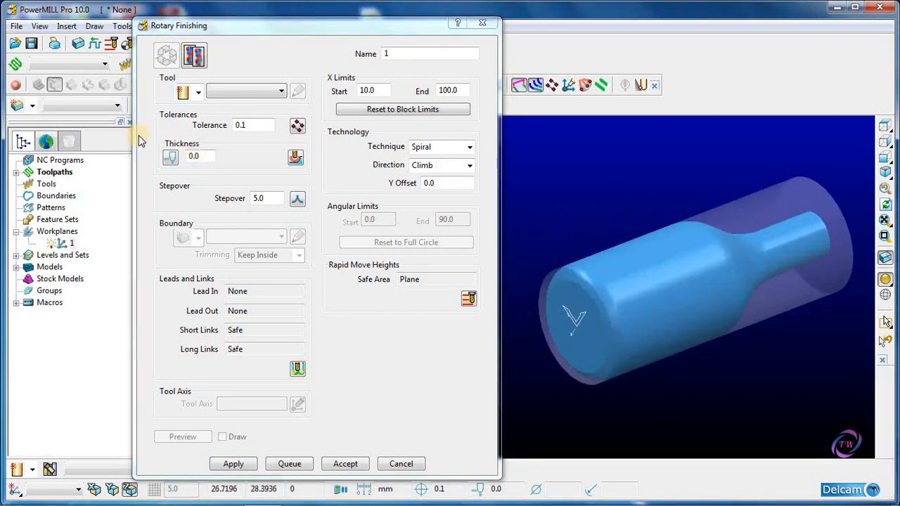
left_click(200, 92)
left_click(231, 166)
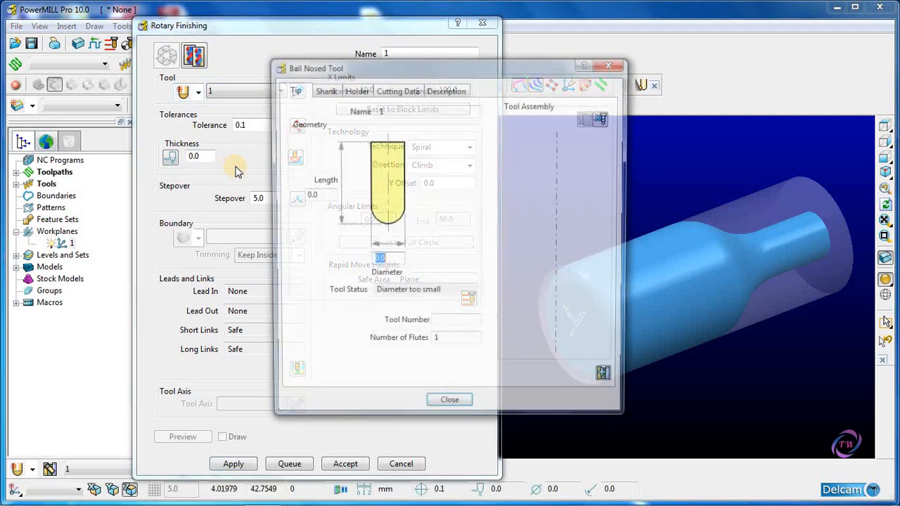
type("0")
key("Return")
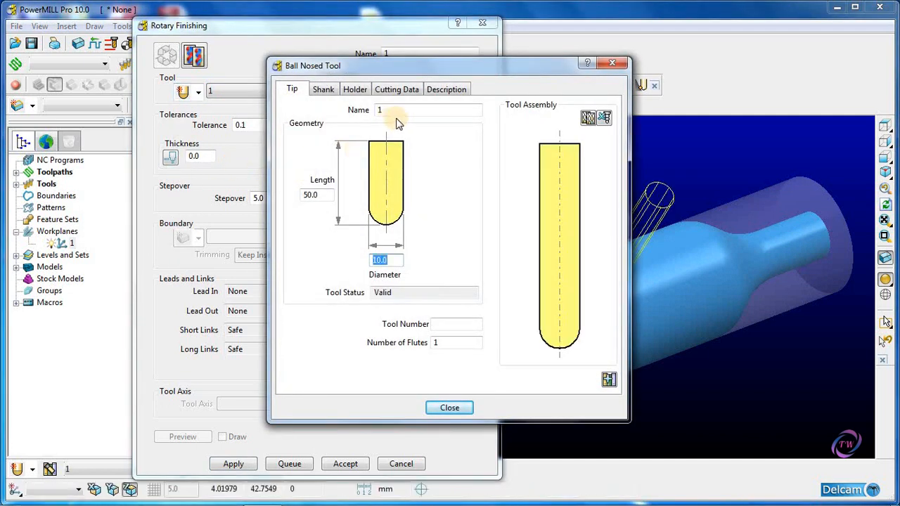
left_click_drag(391, 111, 345, 114)
type("10 ball")
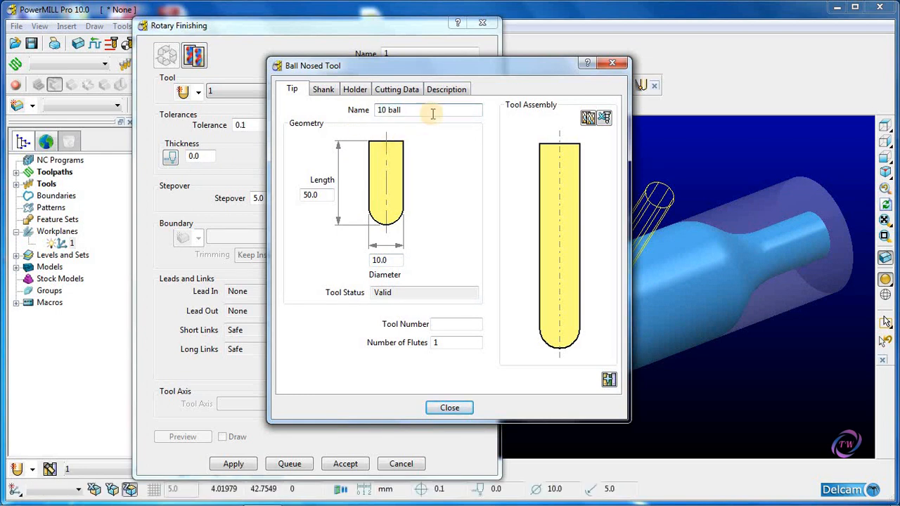
Copy the tool's name, finish the tool definition, and use "10 ball" as the toolpath name as well
left_click_drag(366, 111, 402, 111)
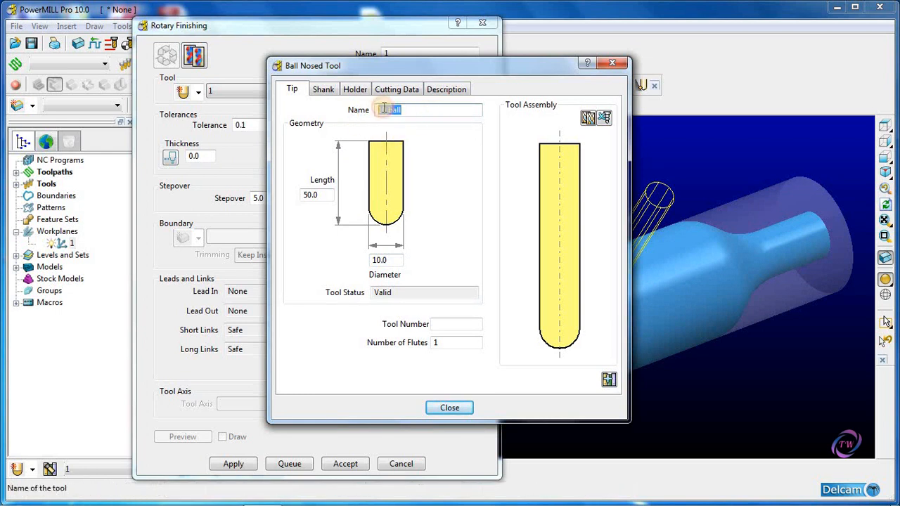
right_click(383, 107)
left_click(414, 150)
left_click(449, 407)
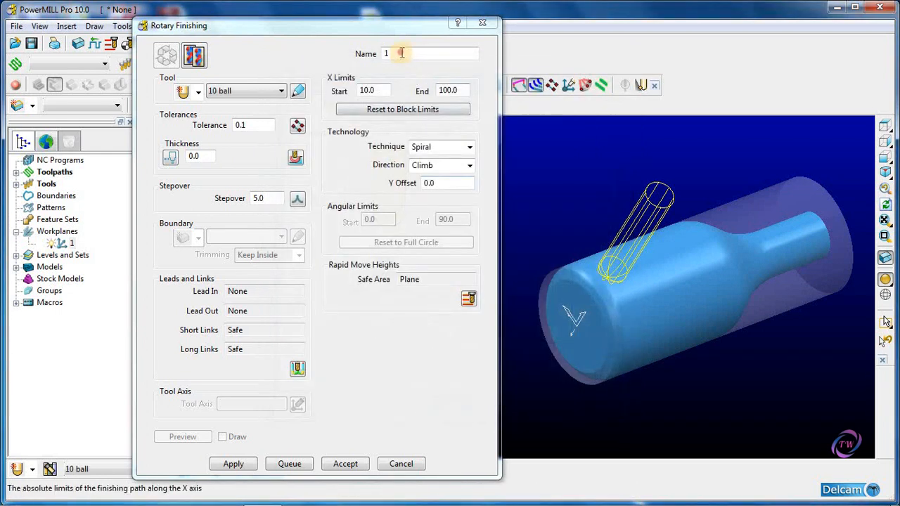
right_click(398, 54)
left_click(430, 110)
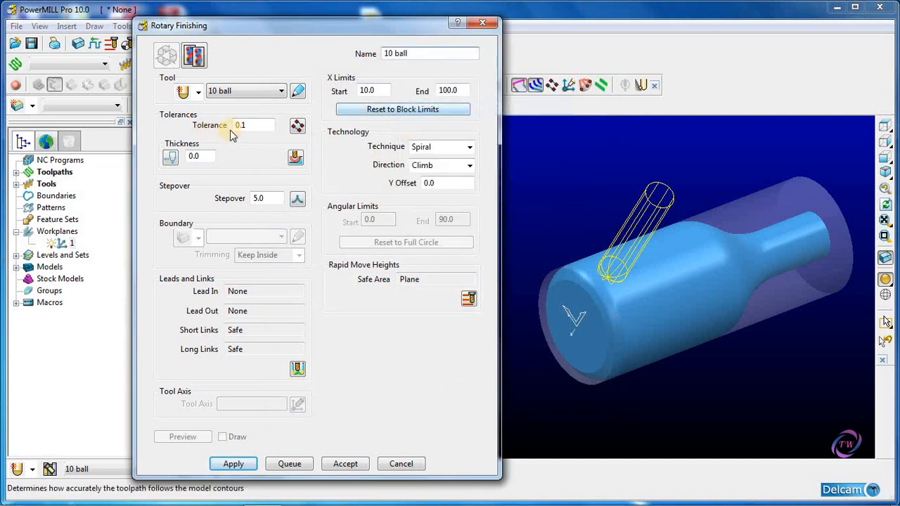
Set the toolpath tolerance to 0.01 and the stepover to 0.4
left_click_drag(247, 125, 214, 128)
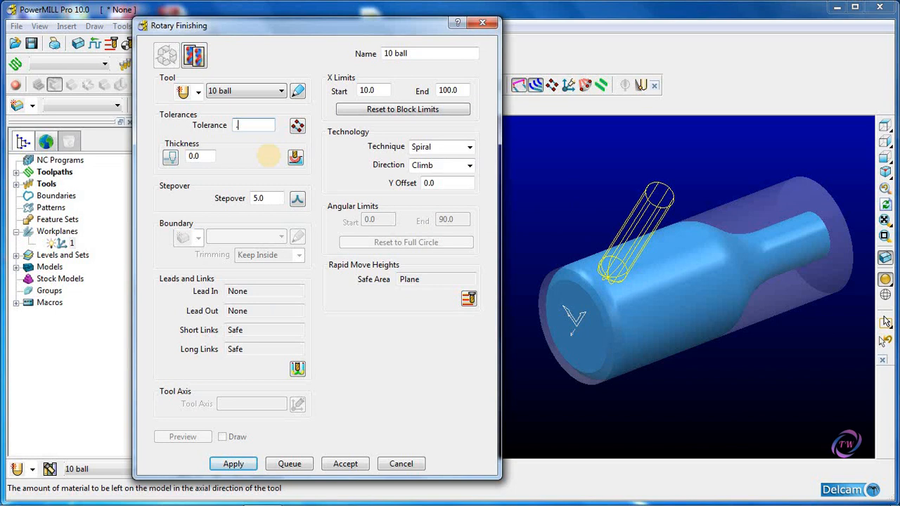
left_click(268, 155)
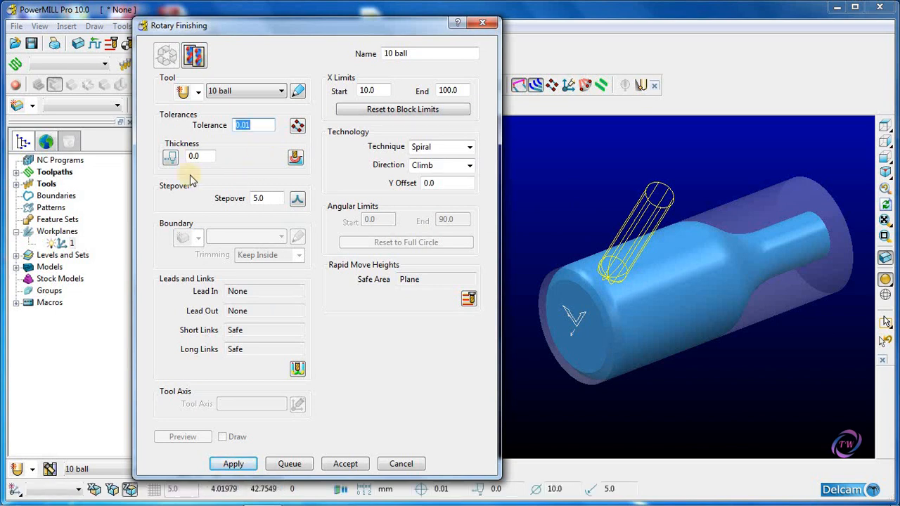
left_click_drag(265, 199, 241, 197)
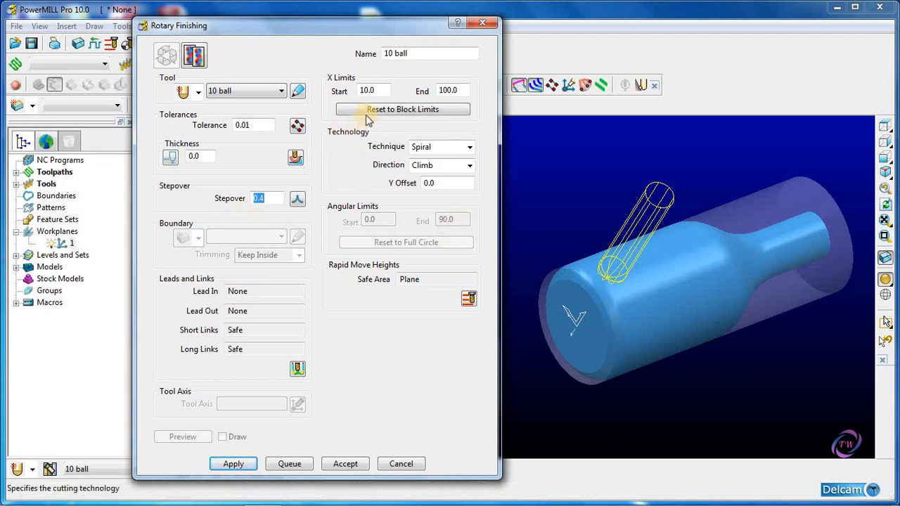
Reset the toolpath's X limits to the block limits and check the start and end against the bottle's base and neck
left_click(366, 92)
left_click(575, 321)
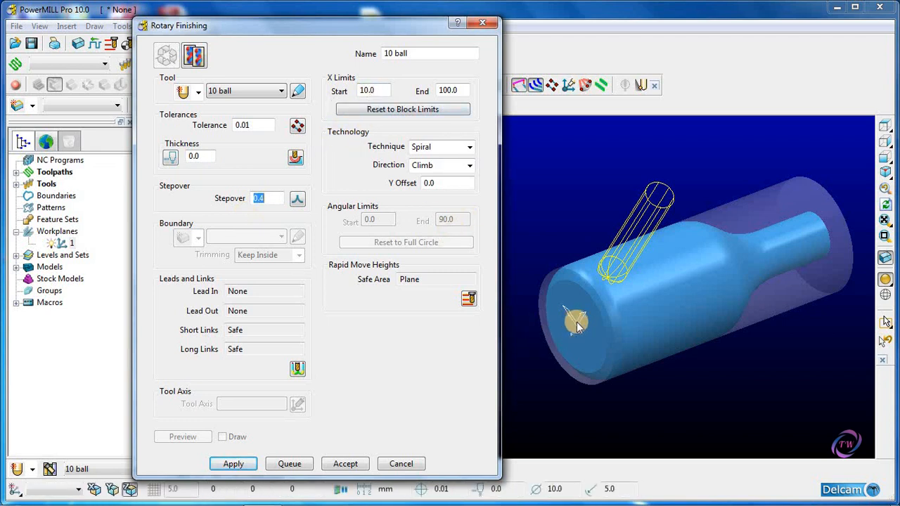
left_click(393, 112)
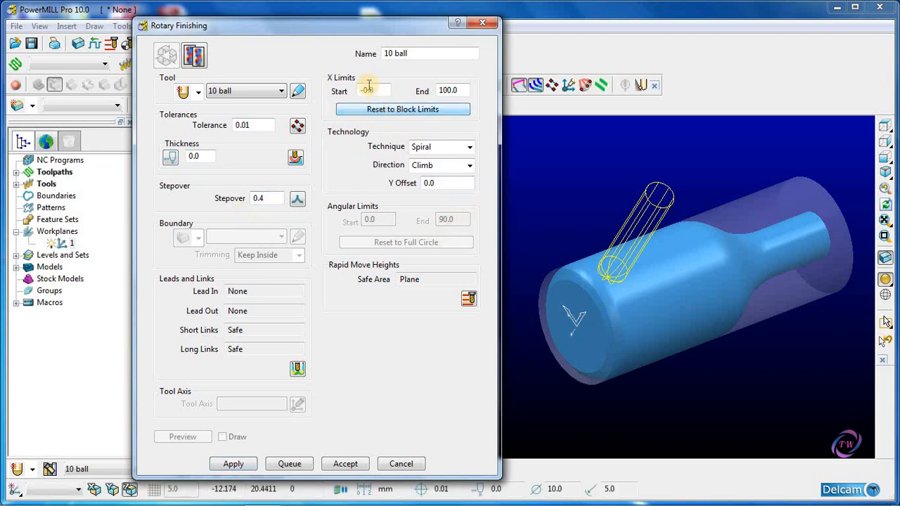
left_click(367, 89)
left_click(576, 323)
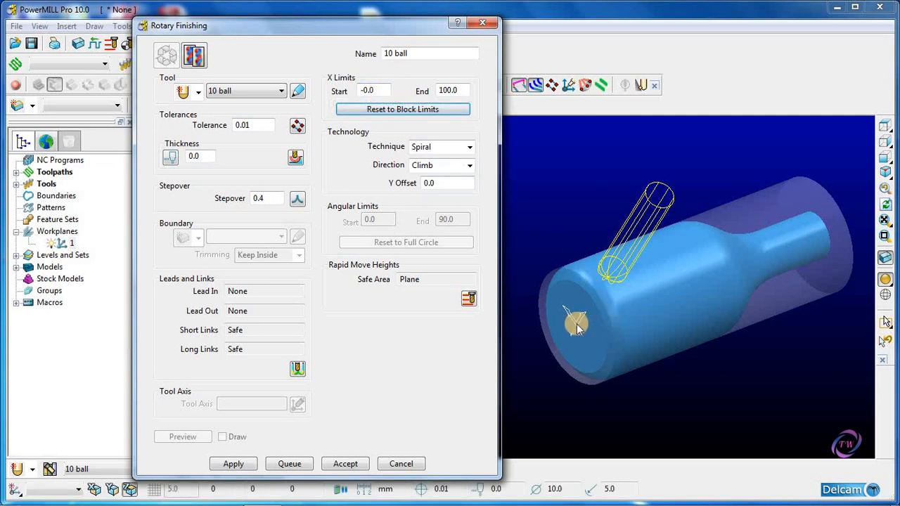
left_click(817, 255)
left_click(822, 221)
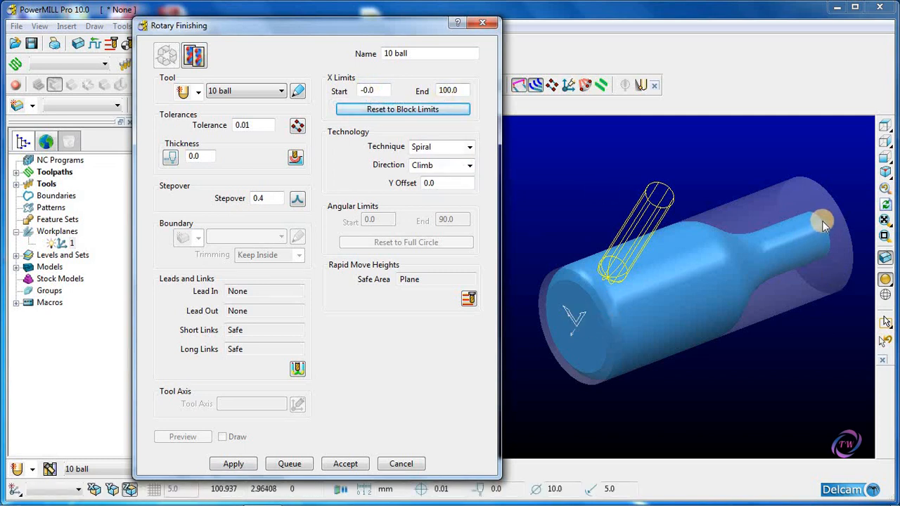
Use the Spiral technique with Climb direction, then calculate the rotary finishing toolpath and close its settings
left_click(468, 147)
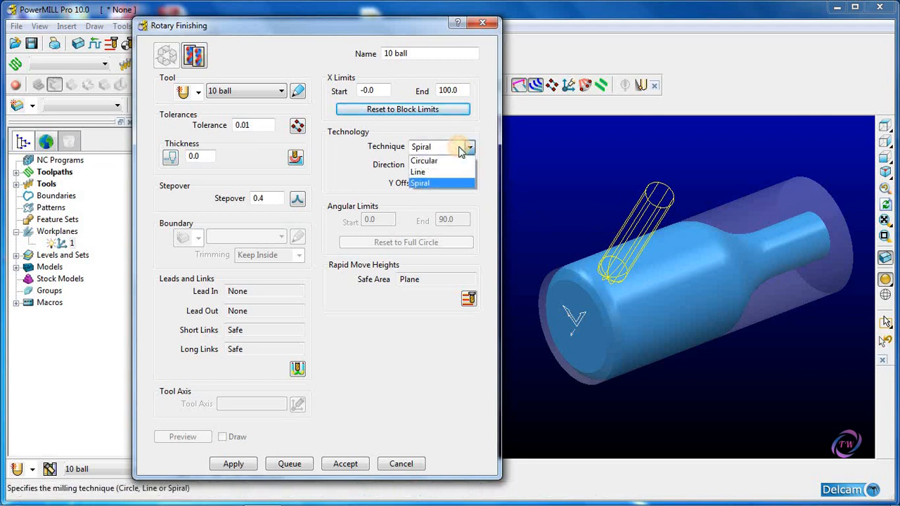
left_click(447, 182)
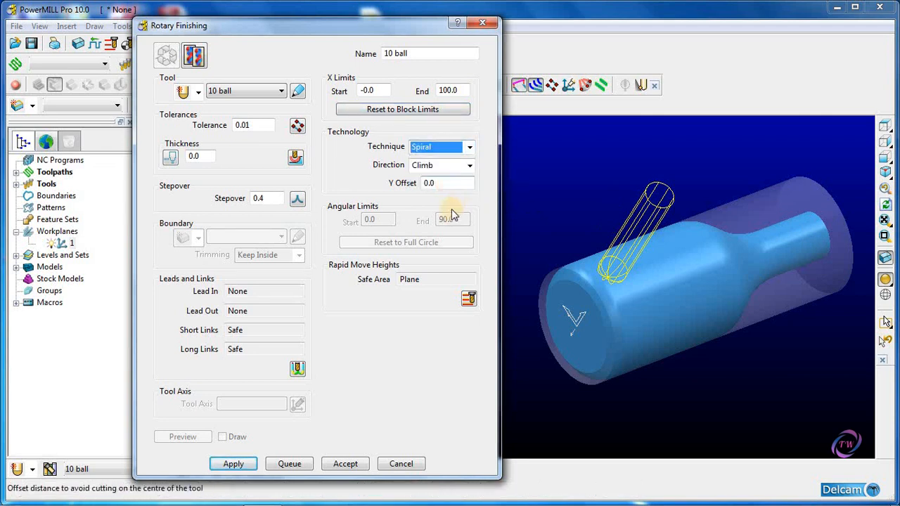
left_click(454, 166)
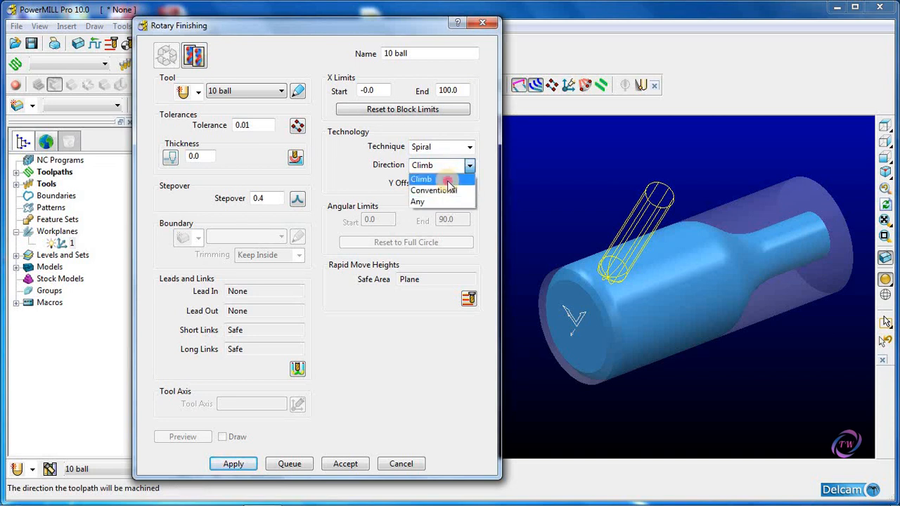
left_click(448, 179)
key("Tab")
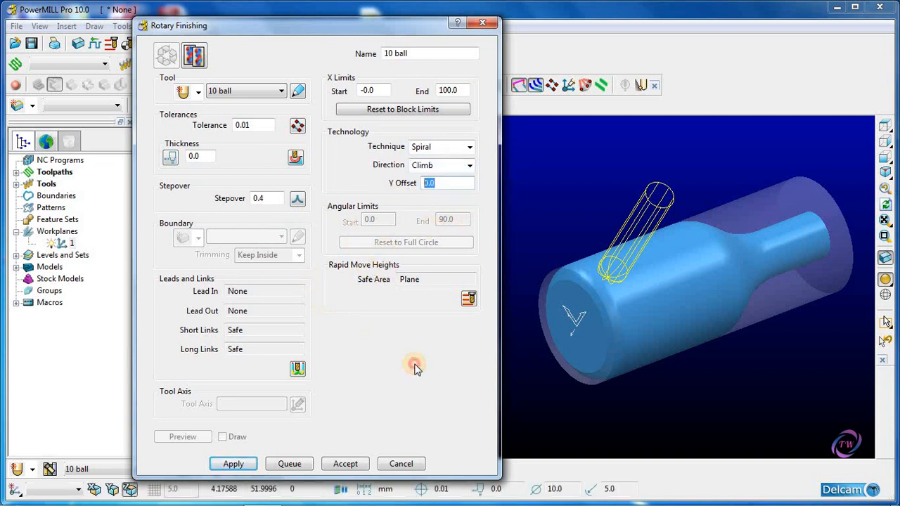
left_click(234, 464)
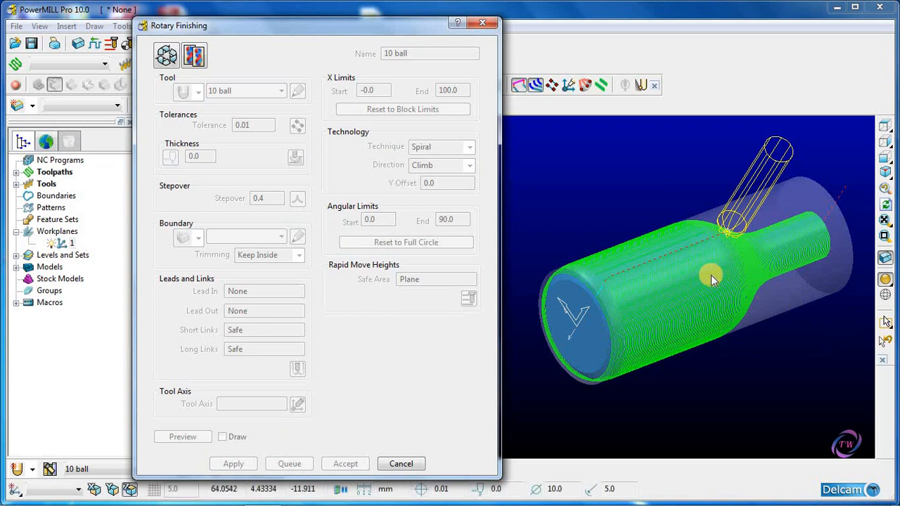
left_click(407, 464)
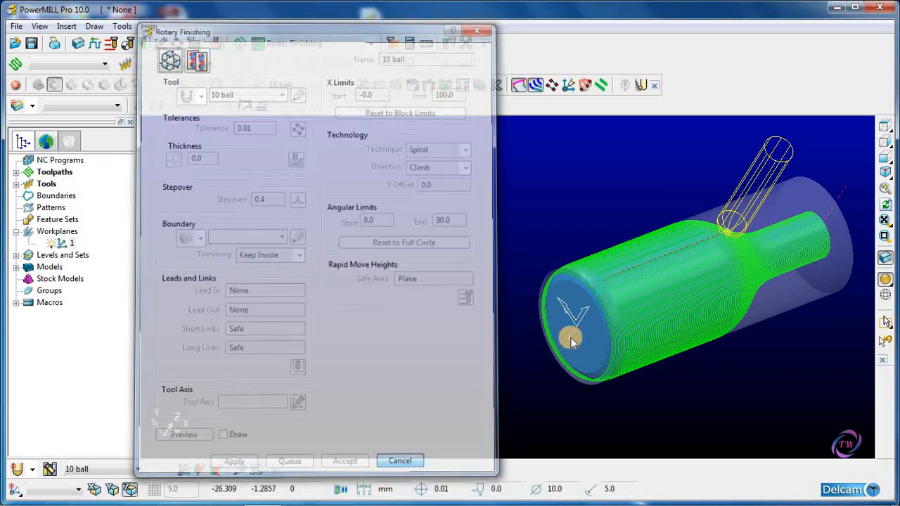
Examine the calculated toolpath over the whole bottle from a tilted view, from above and in isometric view
middle_click_drag(492, 299, 686, 177)
scroll(465, 284, "down", 3)
scroll(548, 287, "up", 3)
scroll(521, 340, "up", 3)
scroll(445, 277, "down", 2)
right_click(688, 184)
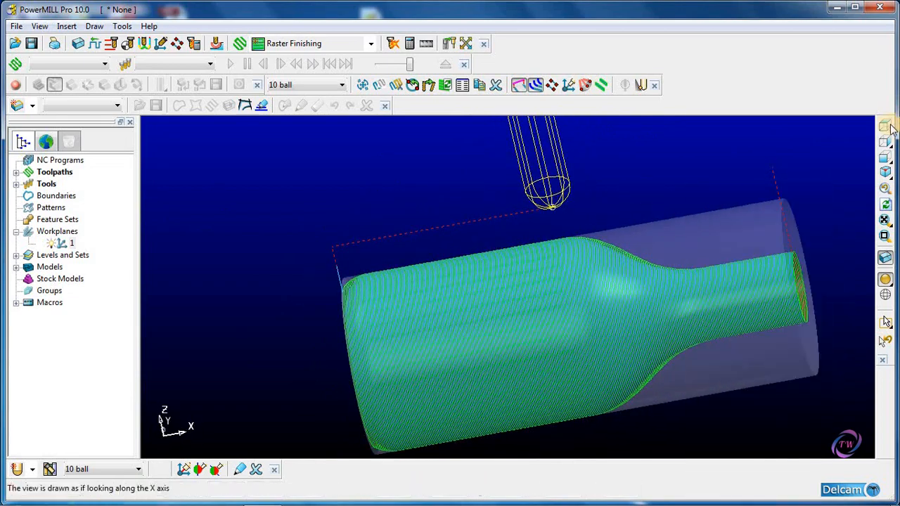
left_click(884, 125)
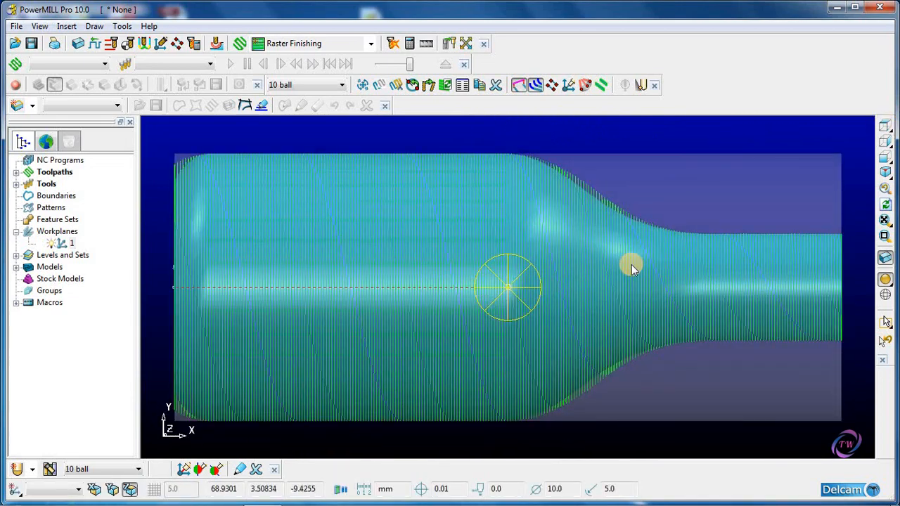
scroll(654, 267, "up", 2)
scroll(653, 267, "down", 2)
left_click(884, 173)
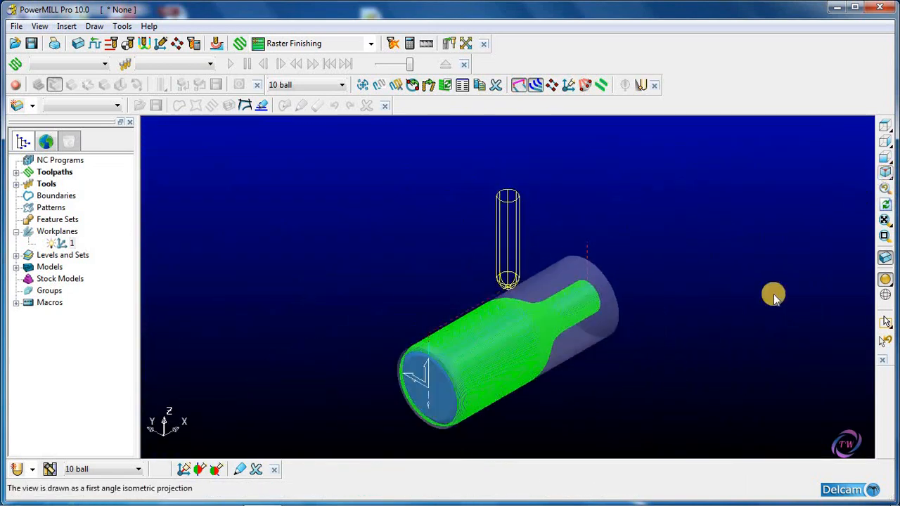
Simulate the "10 ball" toolpath from its start, playing it at a reduced simulation speed
double_click(27, 174)
right_click(63, 186)
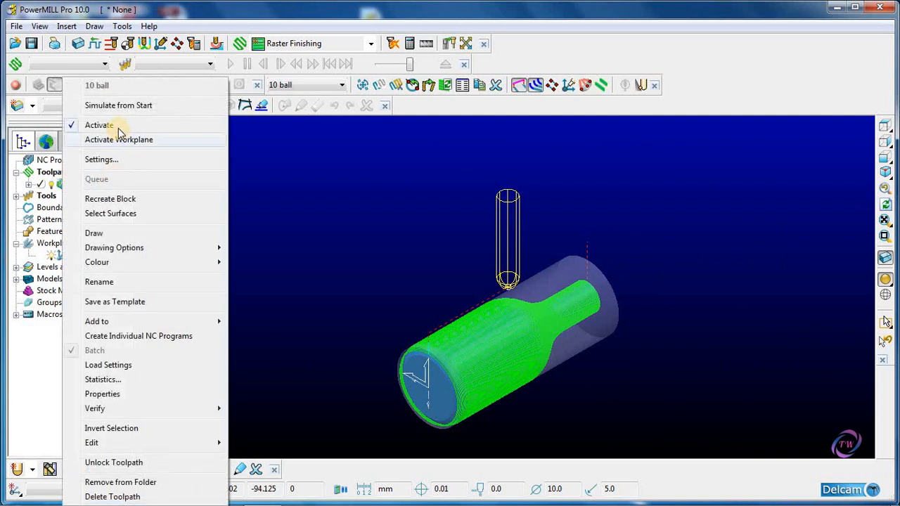
left_click(117, 107)
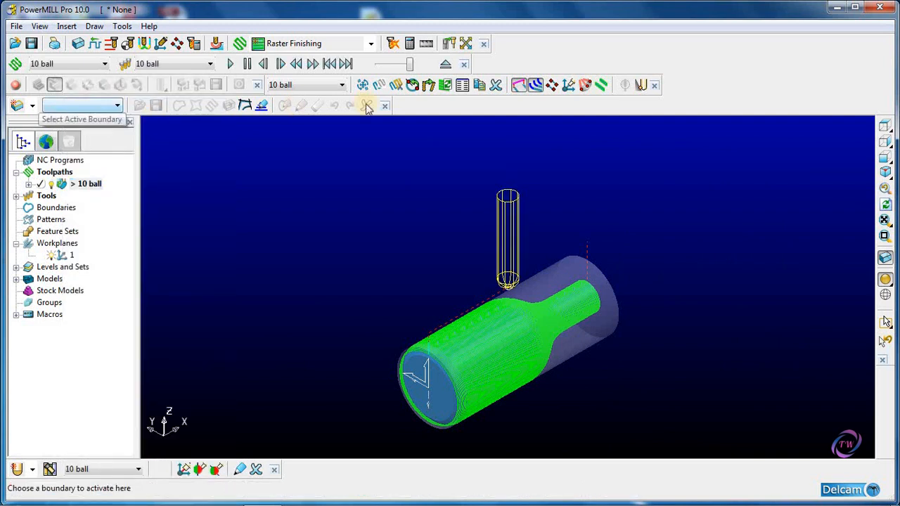
left_click(394, 65)
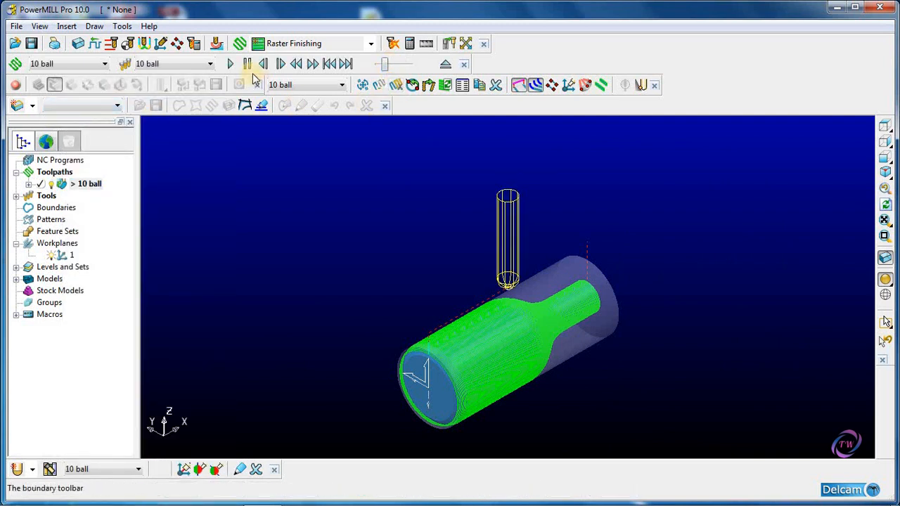
left_click(229, 64)
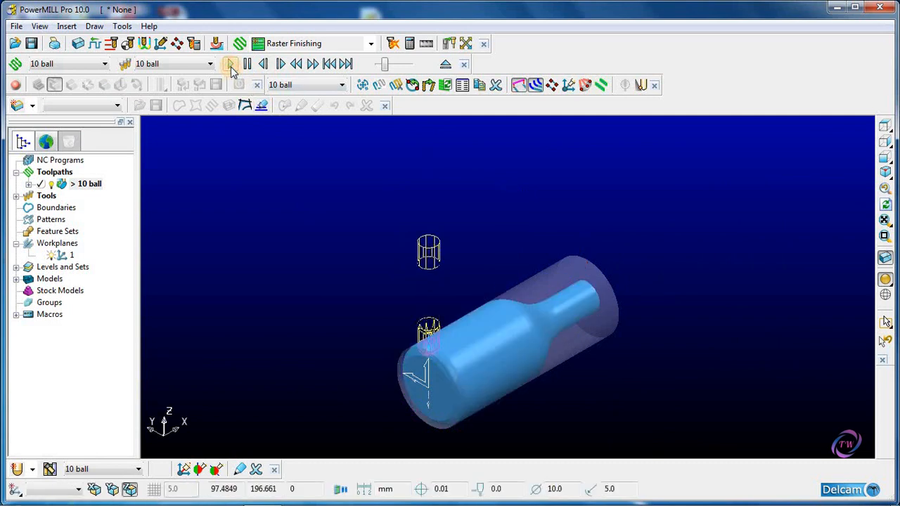